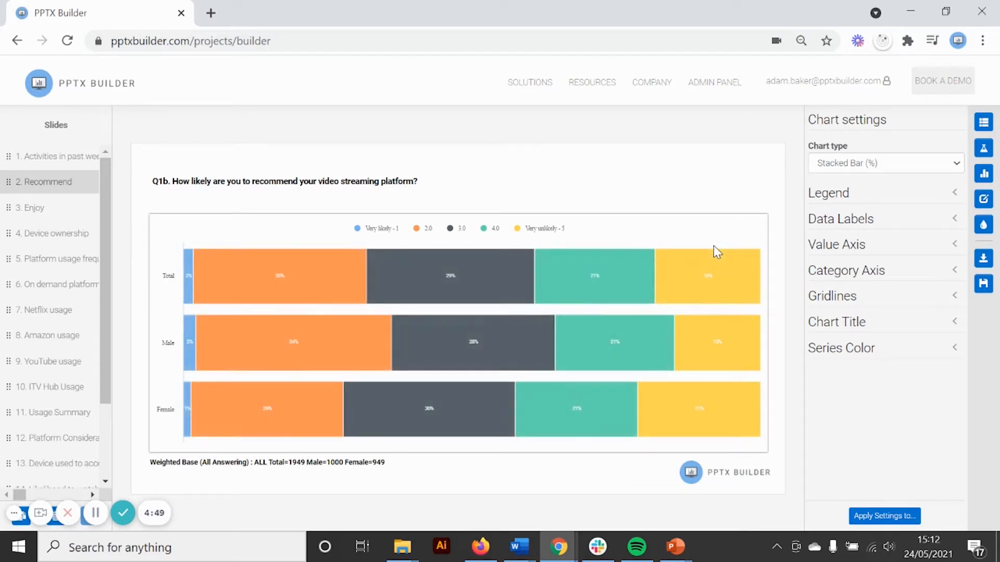
Step: Change the Very likely - 1 series color of the Recommend chart to pink, RGB 237, 126, 233
{"action": "left_click", "coordinate": [984, 123]}
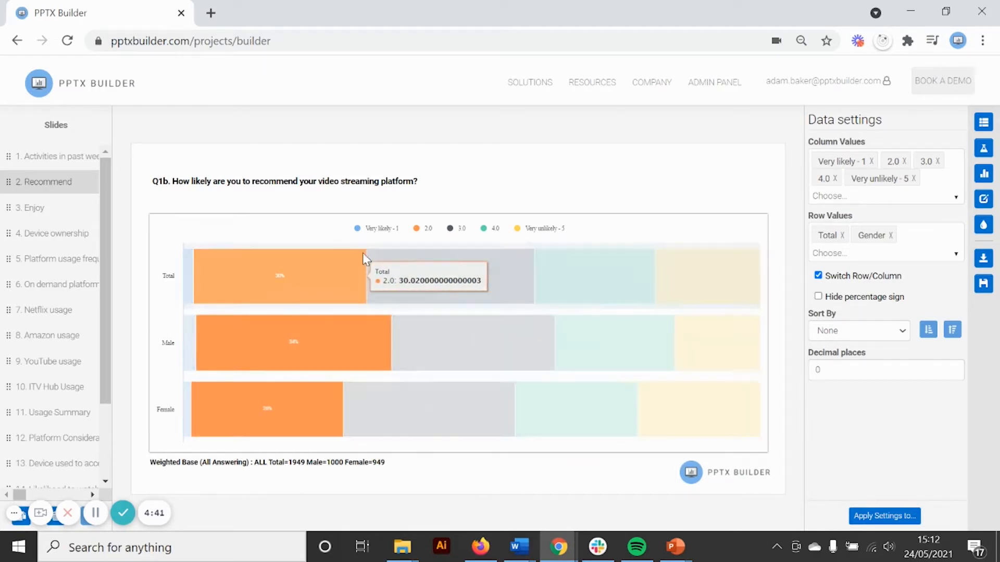
{"action": "left_click", "coordinate": [983, 198]}
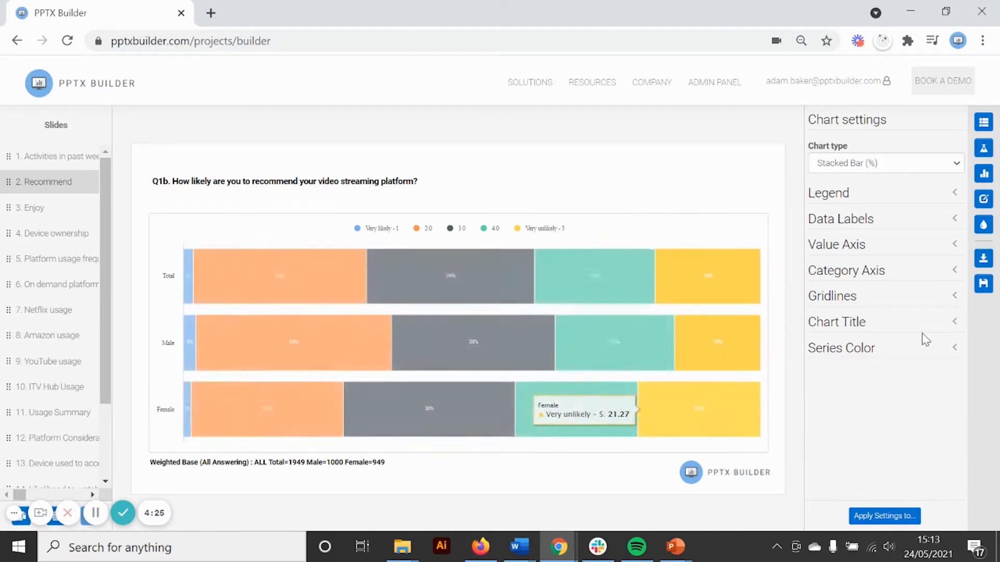
{"action": "left_click", "coordinate": [920, 346]}
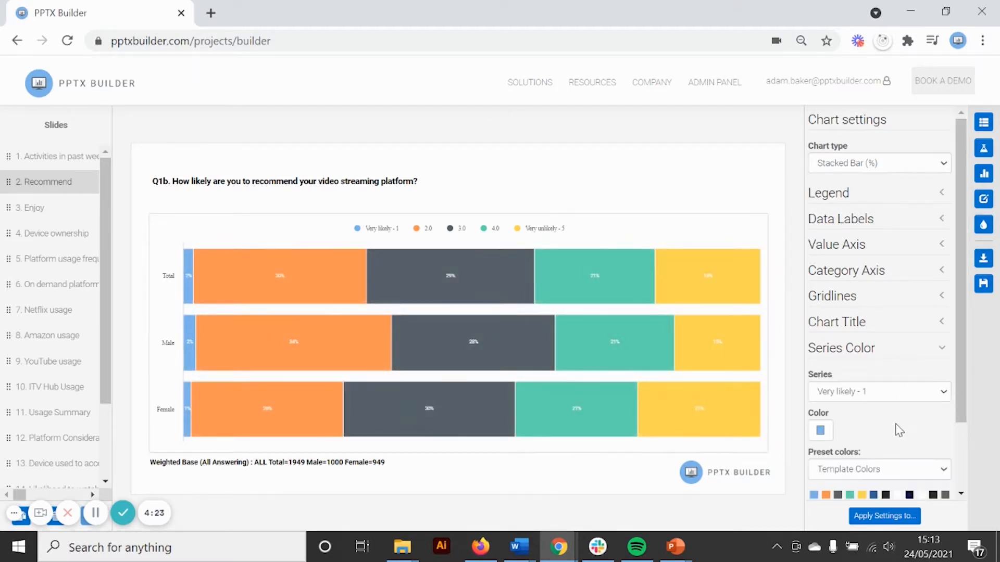
{"action": "scroll", "coordinate": [900, 430], "scroll_direction": "down", "scroll_amount": 1}
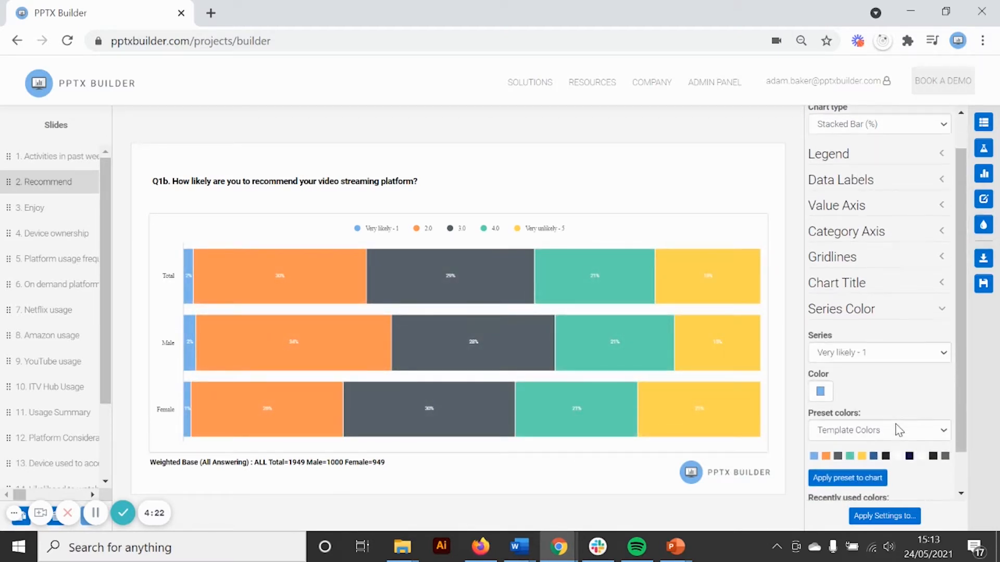
{"action": "left_click", "coordinate": [816, 393]}
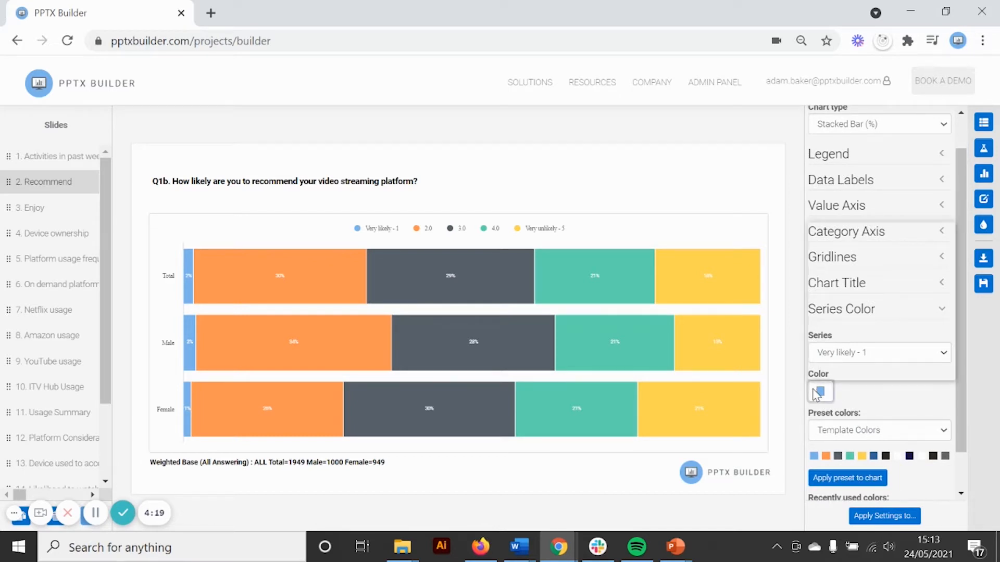
{"action": "left_click", "coordinate": [809, 391]}
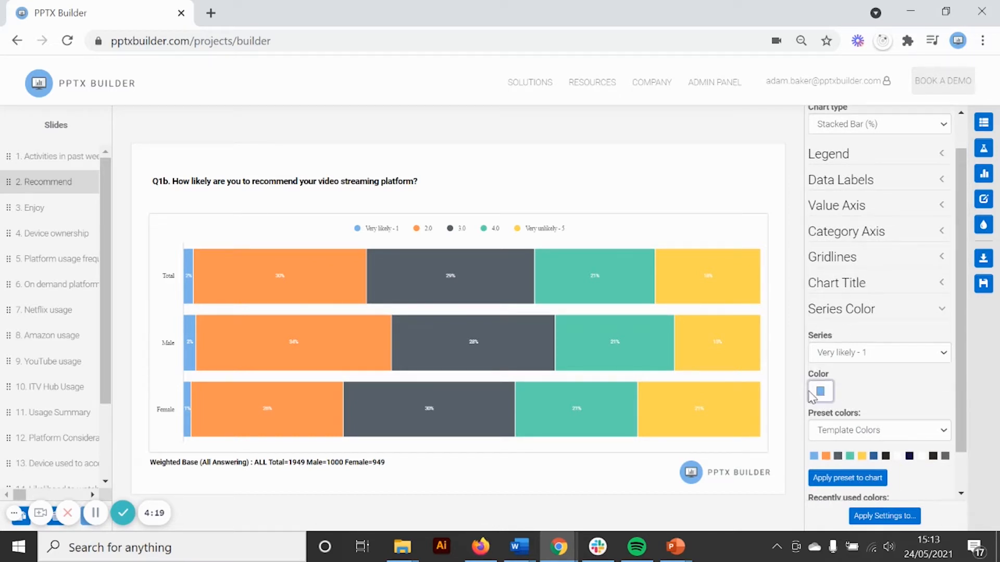
{"action": "left_click", "coordinate": [812, 395]}
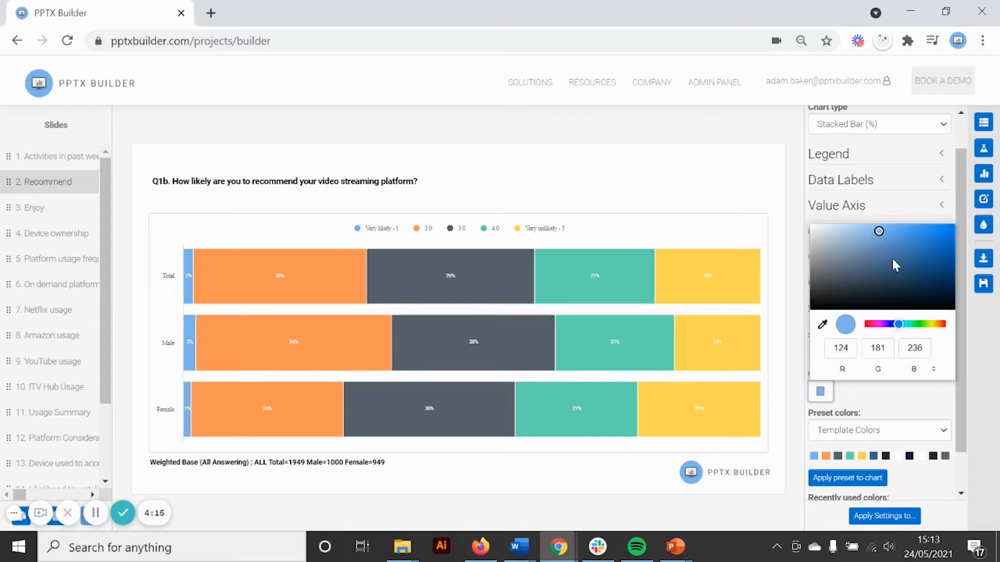
{"action": "left_click", "coordinate": [877, 324]}
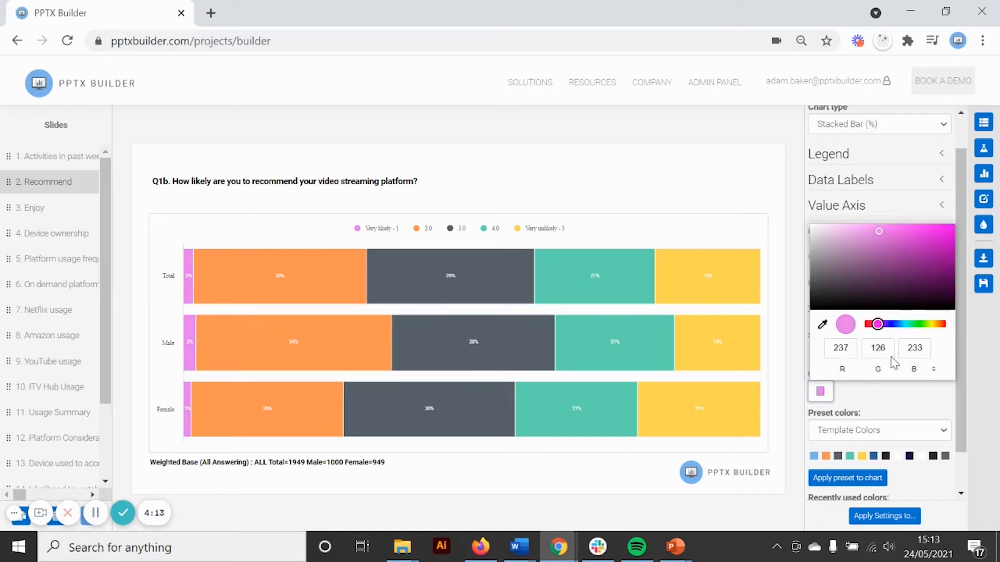
{"action": "left_click", "coordinate": [887, 405]}
{"action": "scroll", "coordinate": [887, 401], "scroll_direction": "down", "scroll_amount": 1}
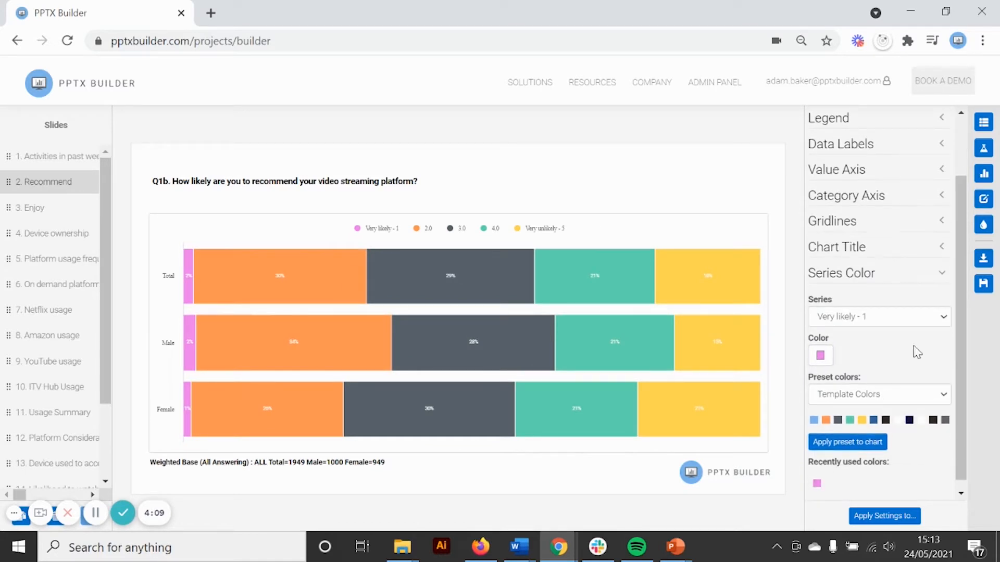
{"action": "scroll", "coordinate": [892, 373], "scroll_direction": "down", "scroll_amount": 1}
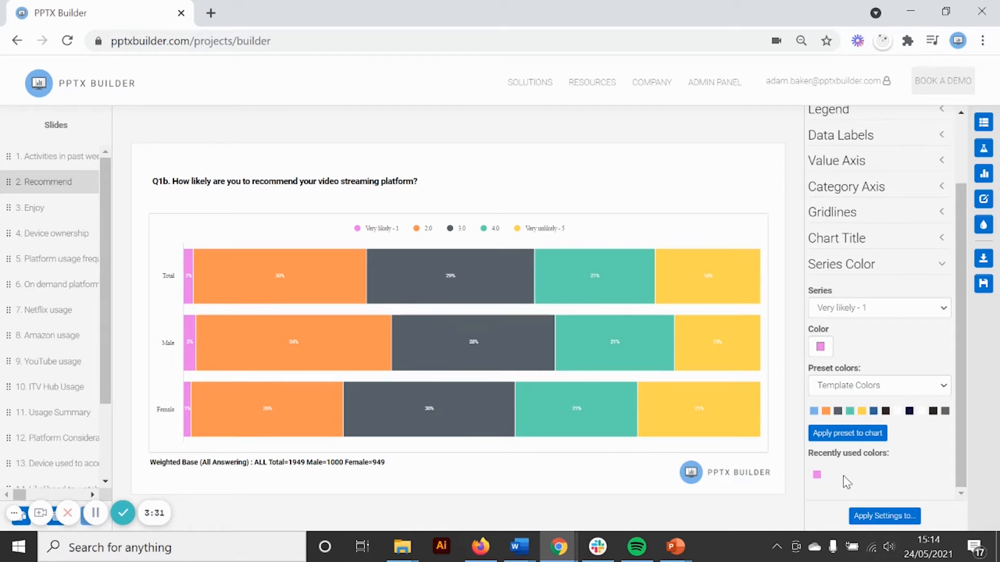
Step: Select the 5pt - Adam preset colors for preview, and switch back to Template Colors
{"action": "left_click", "coordinate": [887, 381]}
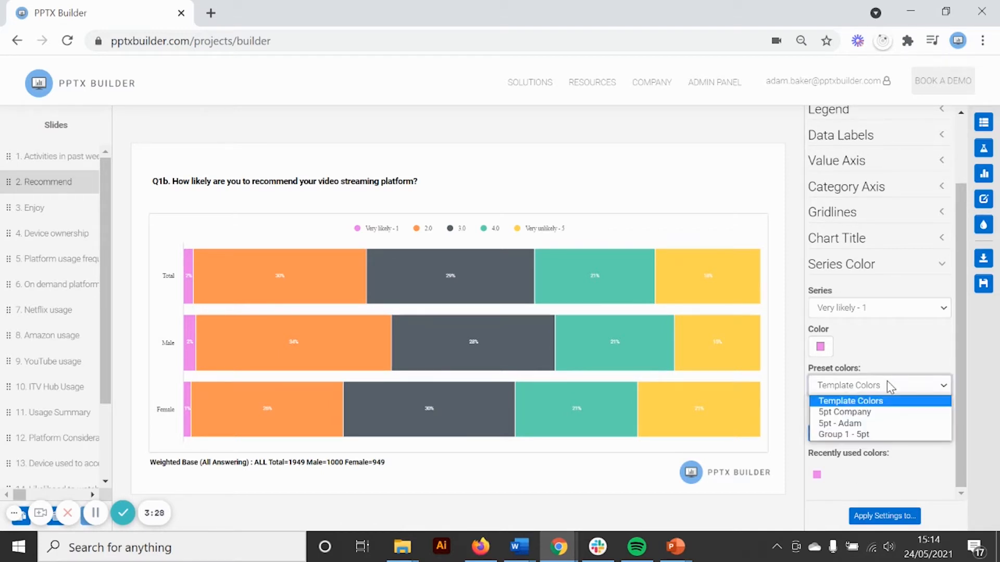
{"action": "left_click", "coordinate": [882, 427]}
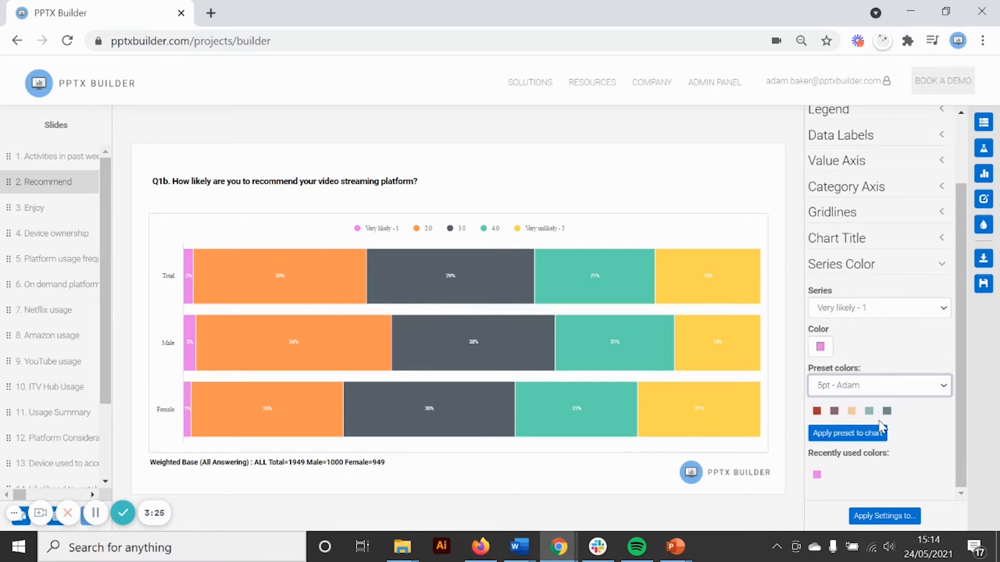
{"action": "left_click", "coordinate": [874, 385]}
{"action": "left_click", "coordinate": [873, 395]}
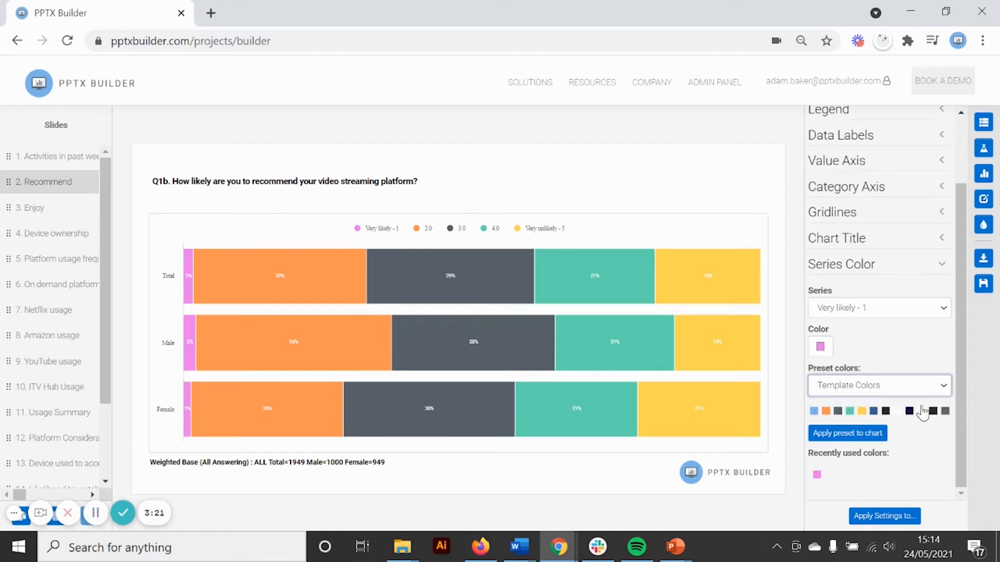
Step: Apply the 5pt Company color preset to the whole chart
{"action": "left_click", "coordinate": [854, 388]}
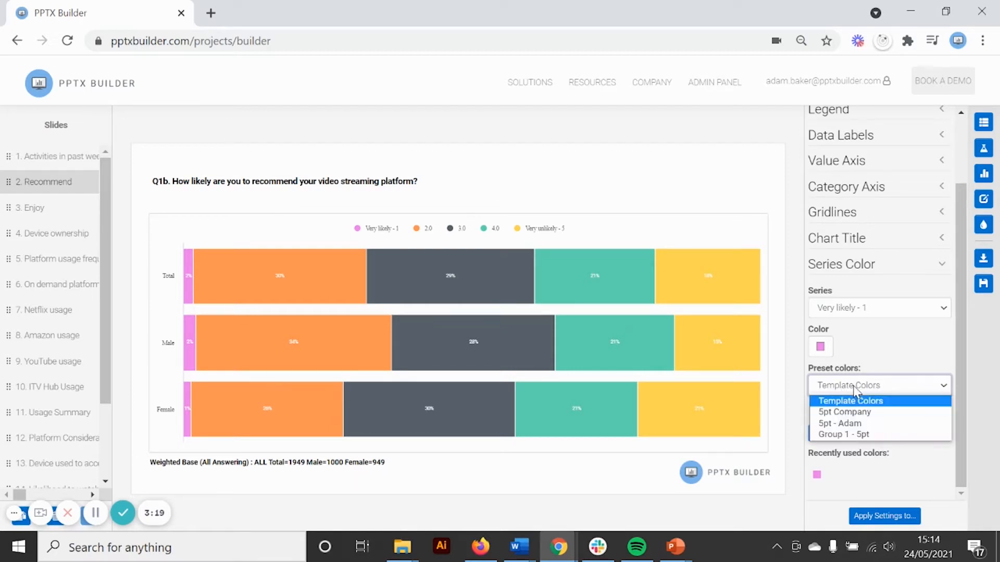
{"action": "left_click", "coordinate": [843, 411]}
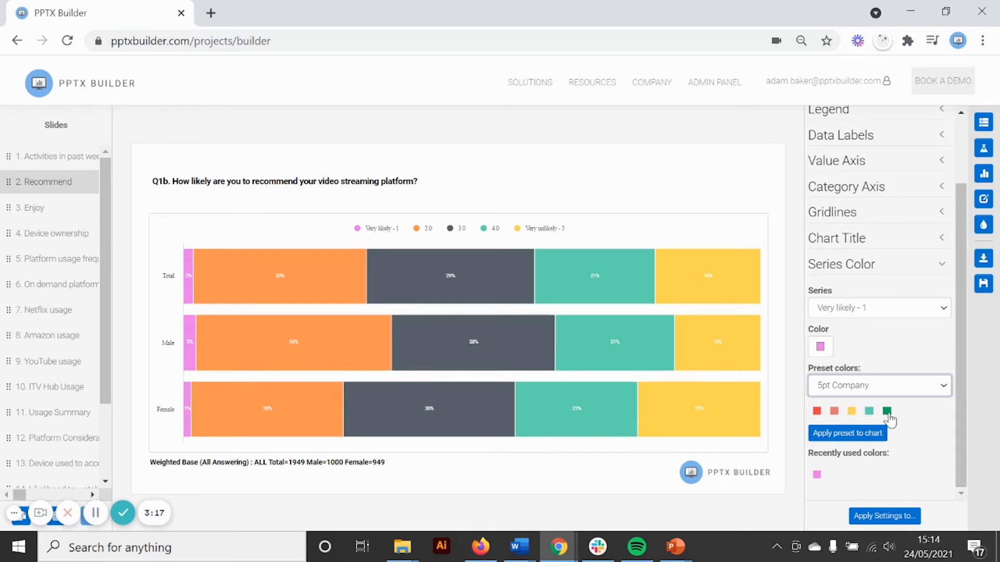
{"action": "left_click", "coordinate": [833, 444]}
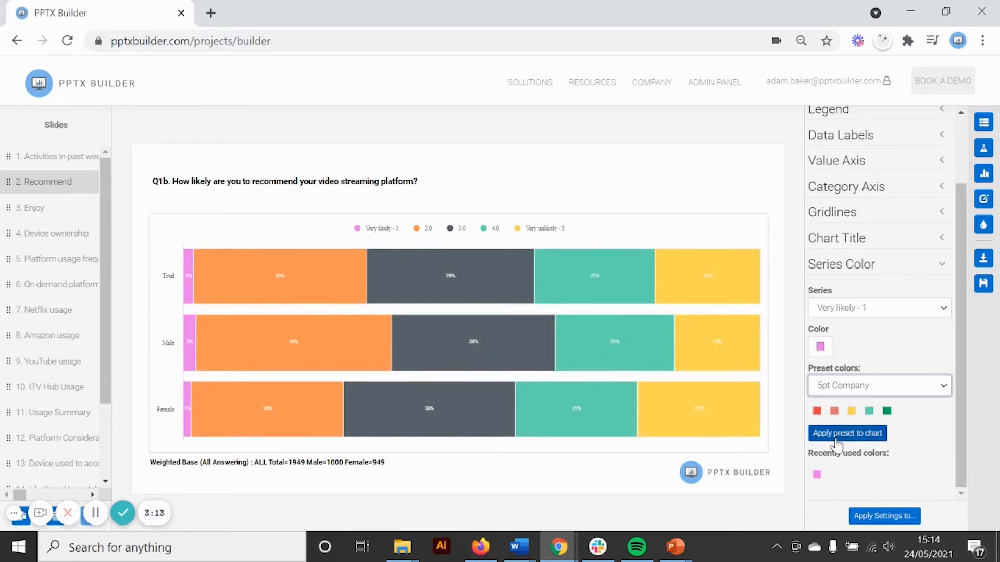
{"action": "left_click", "coordinate": [835, 438]}
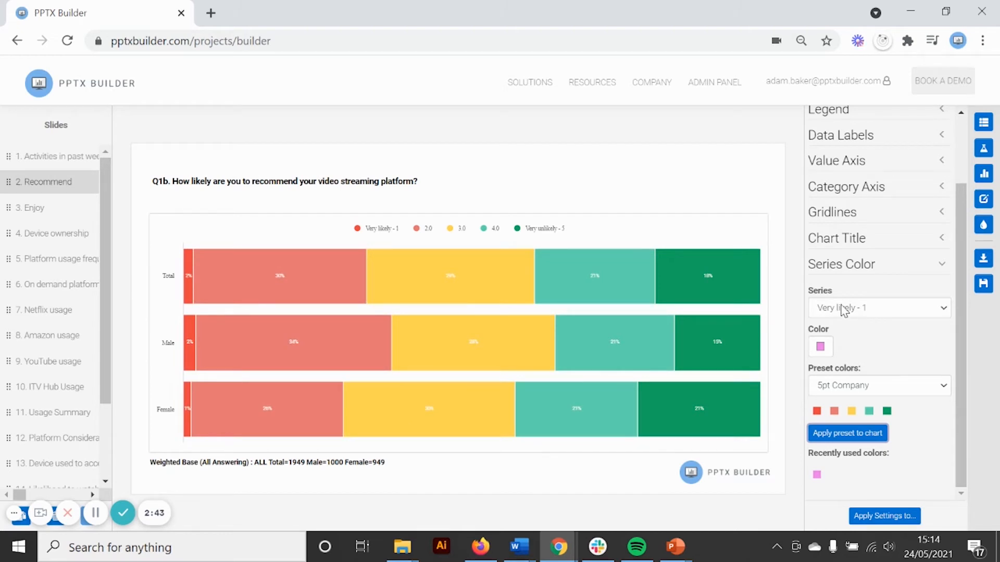
Step: Recolor the Very likely - 1 series dark green and the 2.0 series light teal green from the 5pt Company preset colors
{"action": "left_click", "coordinate": [887, 411]}
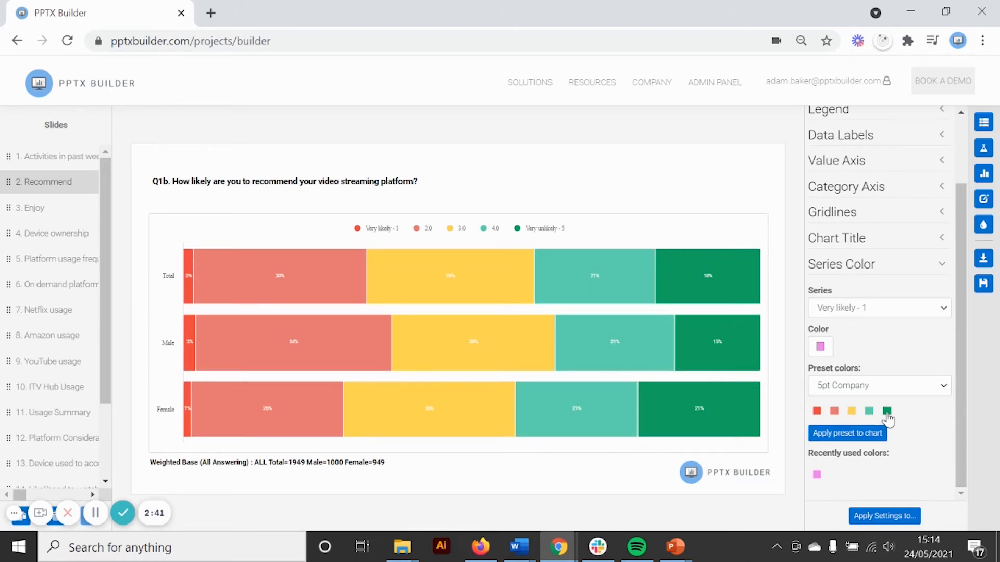
{"action": "left_click", "coordinate": [854, 308]}
{"action": "left_click", "coordinate": [854, 334]}
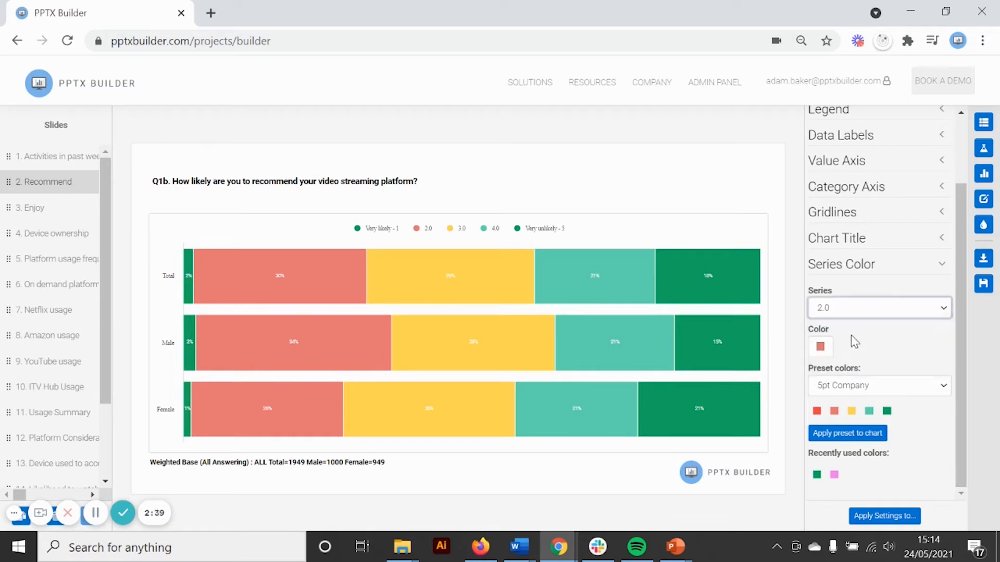
{"action": "left_click", "coordinate": [869, 411]}
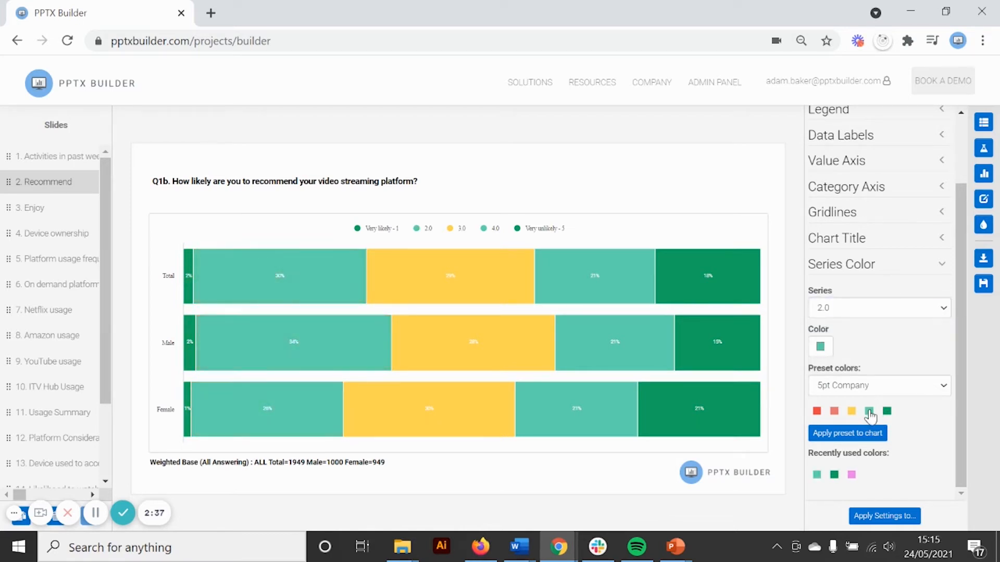
Step: Recolor the 4.0 series light red and the Very unlikely - 5 series bright red from the 5pt Company preset colors
{"action": "left_click", "coordinate": [861, 307]}
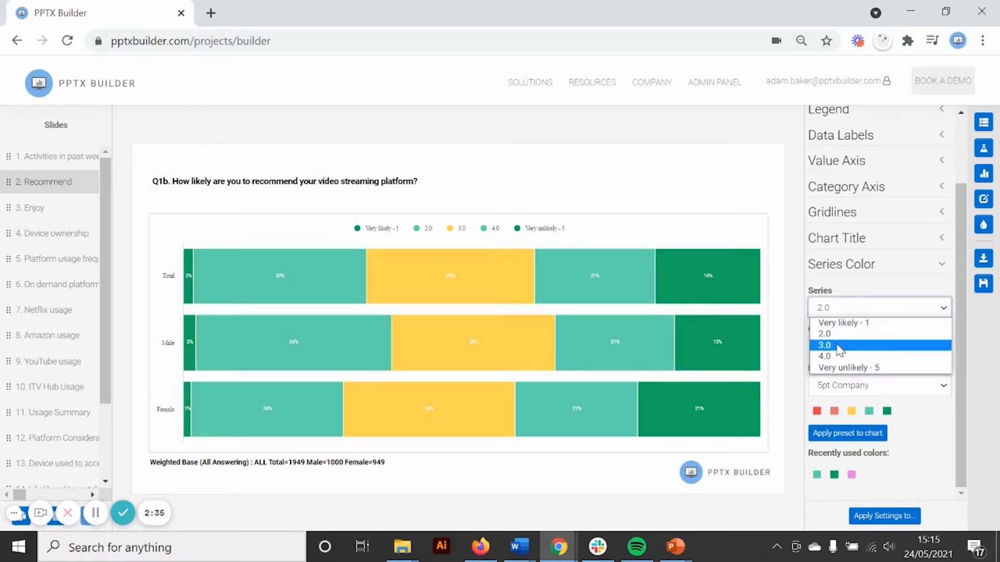
{"action": "left_click", "coordinate": [844, 346]}
{"action": "left_click", "coordinate": [841, 311]}
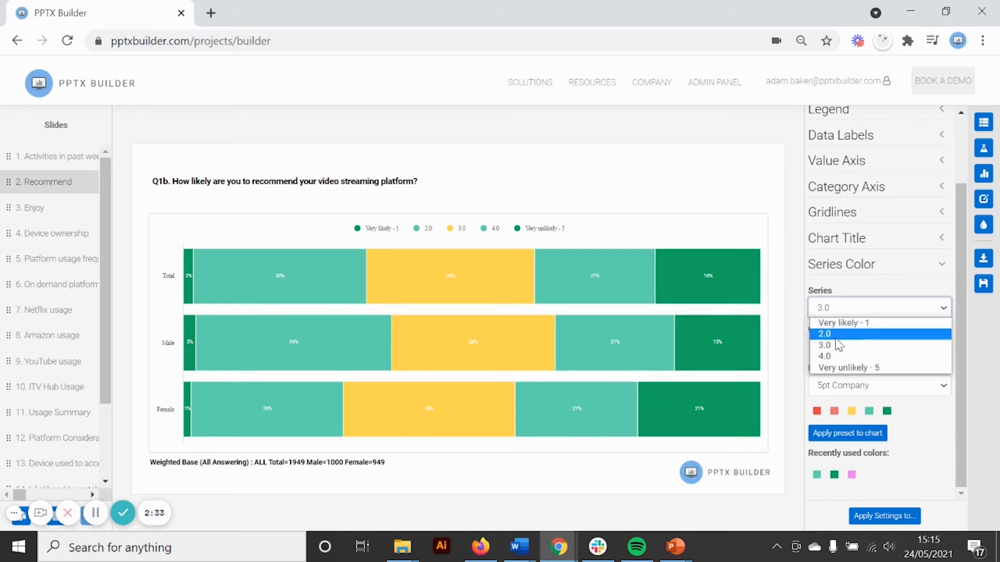
{"action": "left_click", "coordinate": [843, 357]}
{"action": "left_click", "coordinate": [834, 411]}
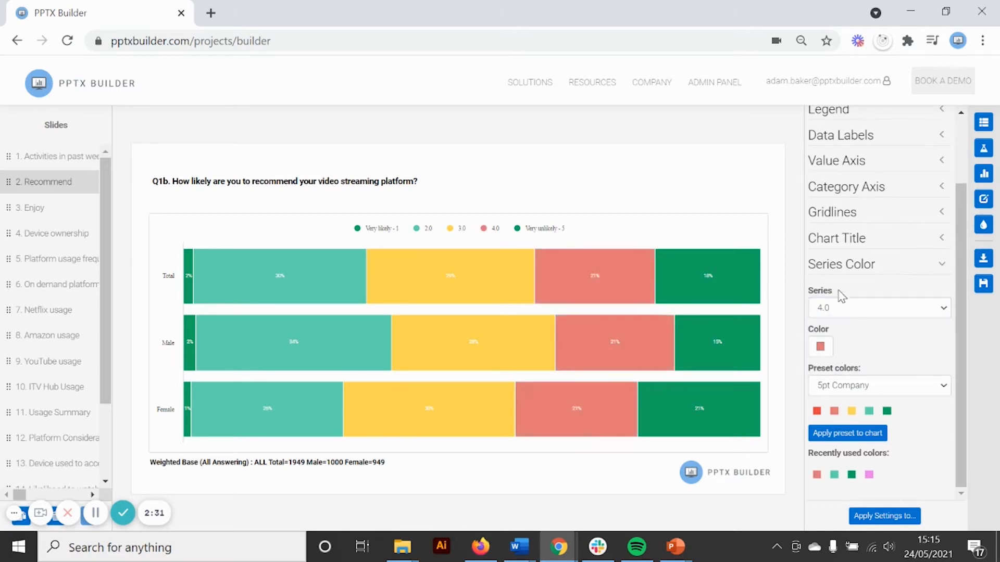
{"action": "left_click", "coordinate": [838, 308]}
{"action": "left_click", "coordinate": [834, 364]}
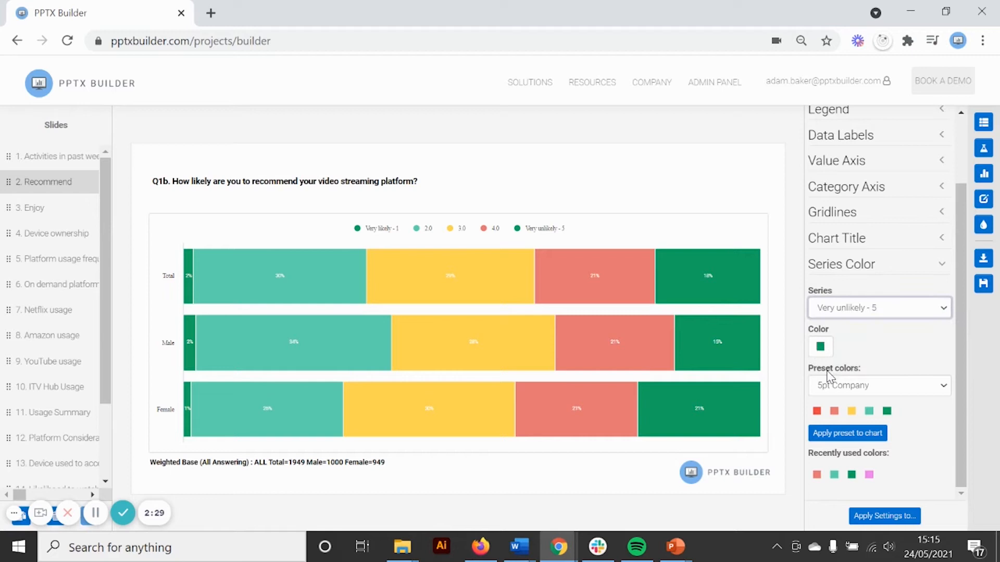
{"action": "left_click", "coordinate": [816, 412]}
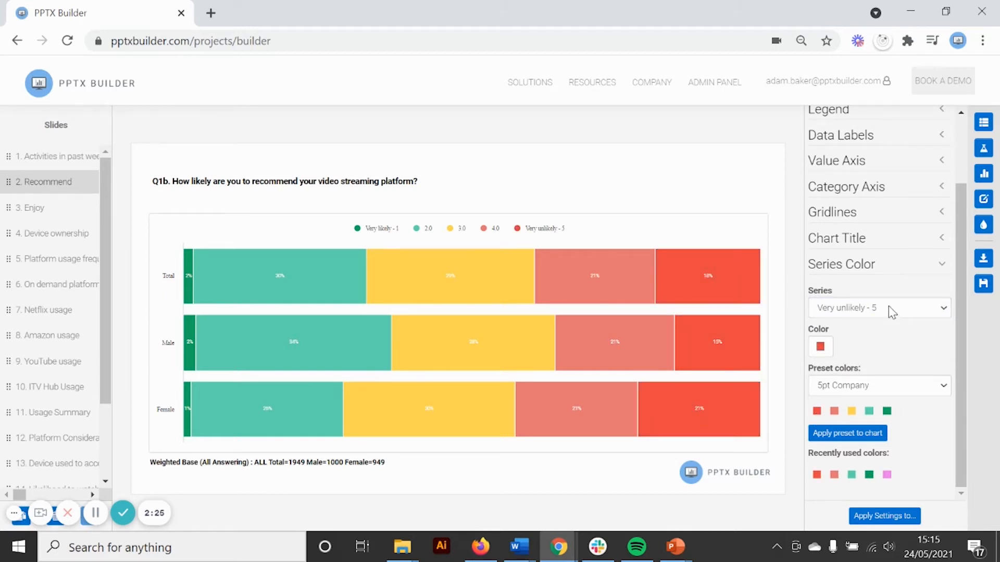
Step: Fine-tune the 2.0 series color to a custom green, RGB 83, 208, 143
{"action": "left_click", "coordinate": [885, 308]}
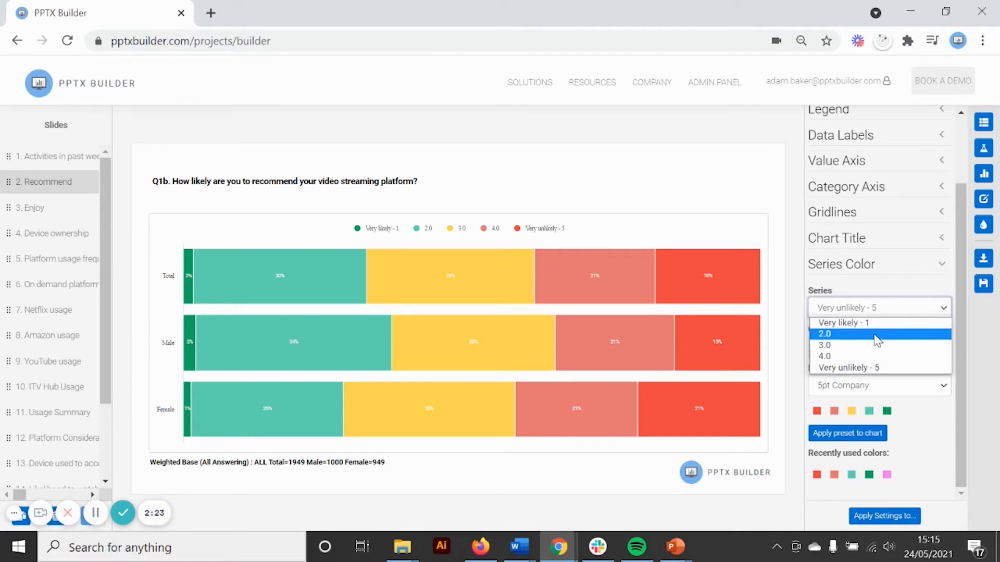
{"action": "left_click", "coordinate": [878, 336]}
{"action": "left_click", "coordinate": [869, 412]}
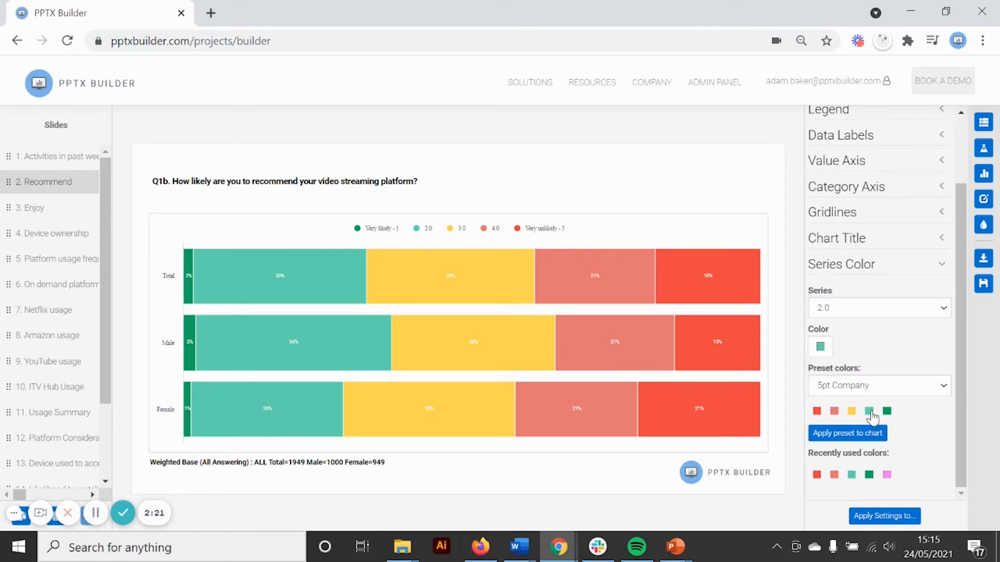
{"action": "left_click", "coordinate": [819, 347]}
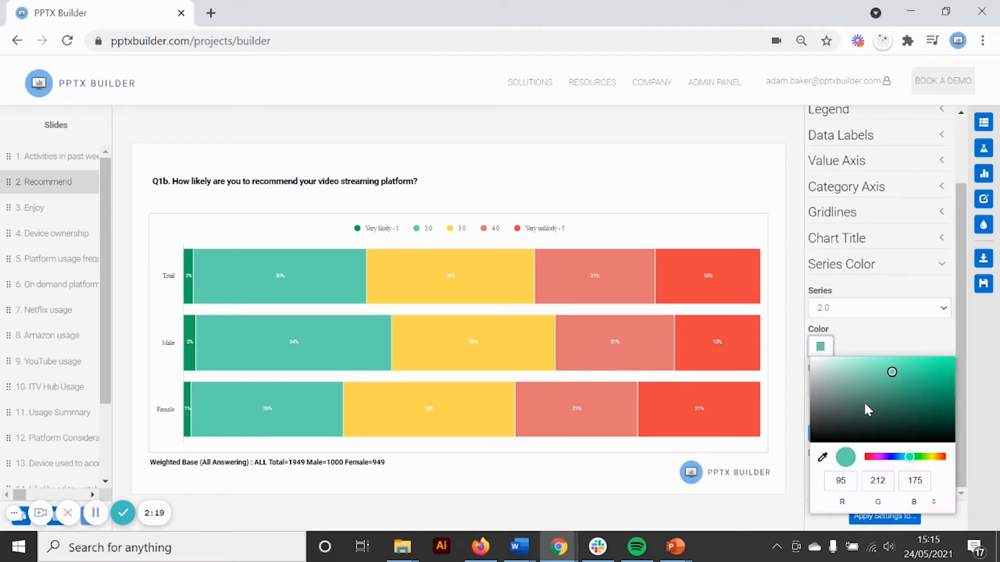
{"action": "left_click", "coordinate": [912, 457]}
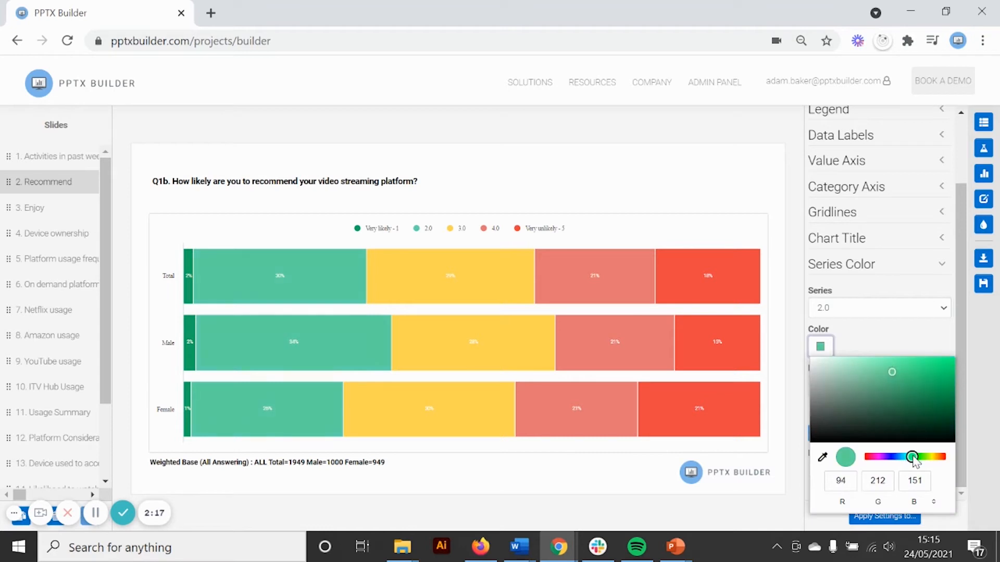
{"action": "left_click", "coordinate": [900, 366]}
{"action": "left_click", "coordinate": [897, 374]}
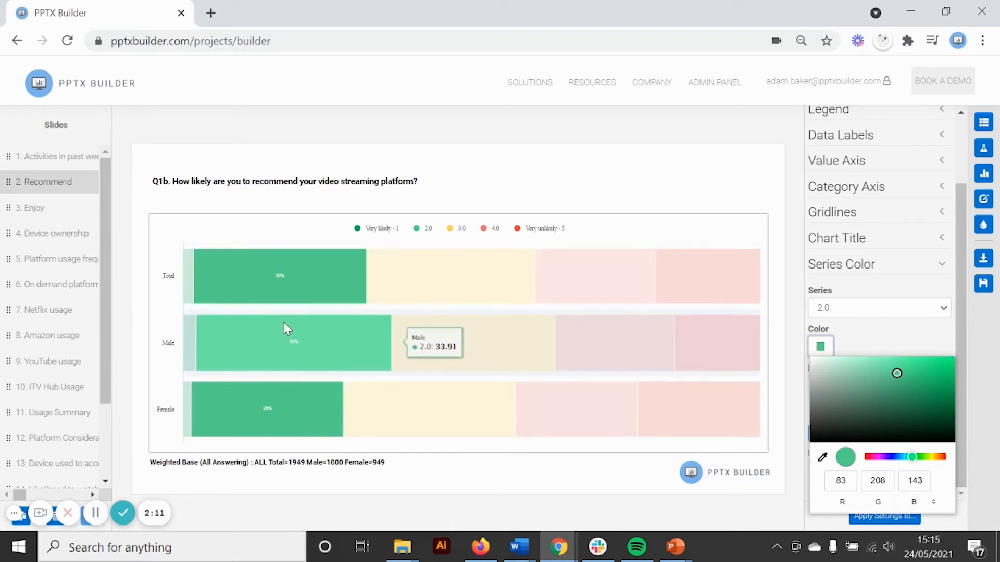
{"action": "left_click", "coordinate": [901, 335]}
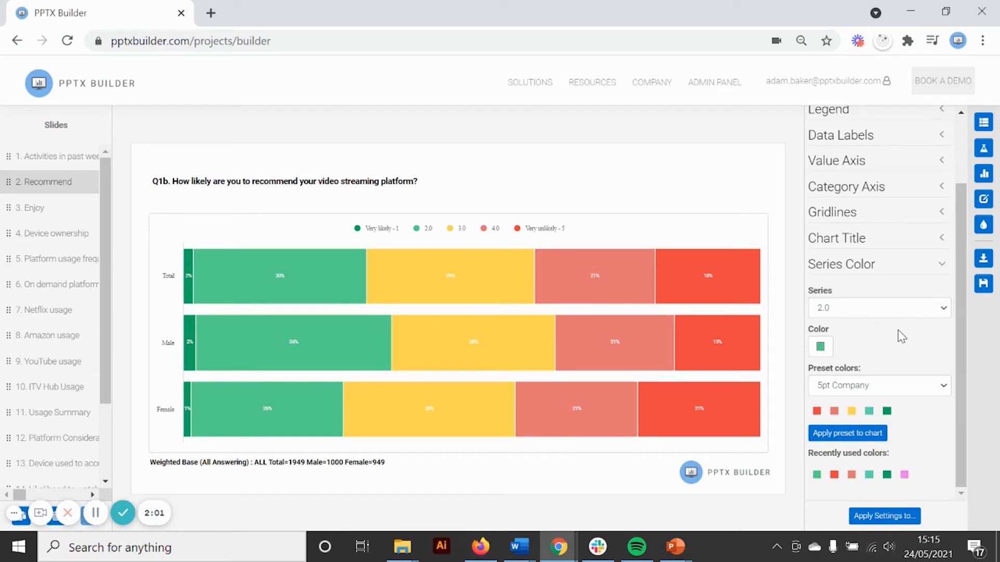
Step: Create a color preset named "5pt pos - neg" from the Recommend chart's current series colors
{"action": "left_click", "coordinate": [984, 226]}
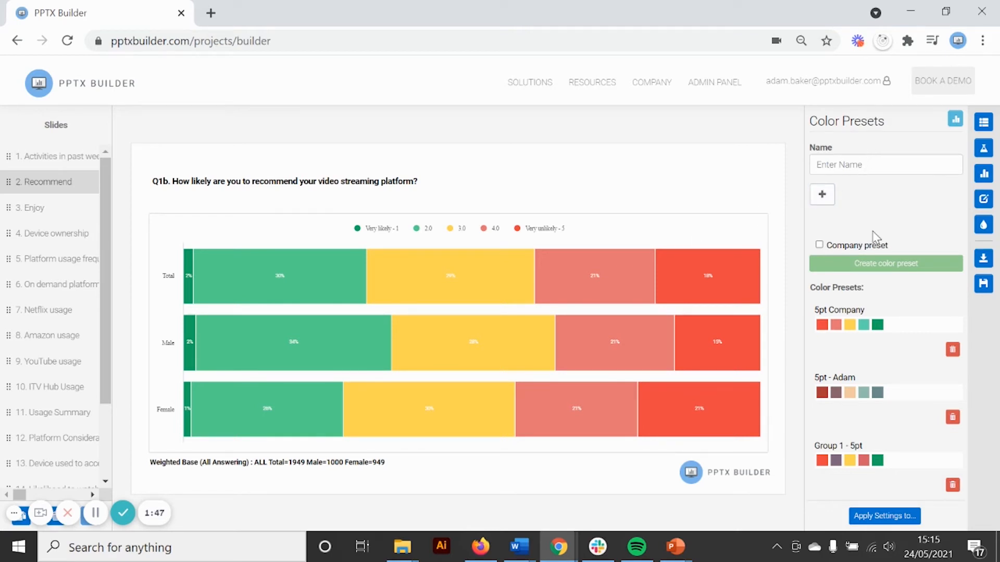
{"action": "left_click", "coordinate": [955, 121]}
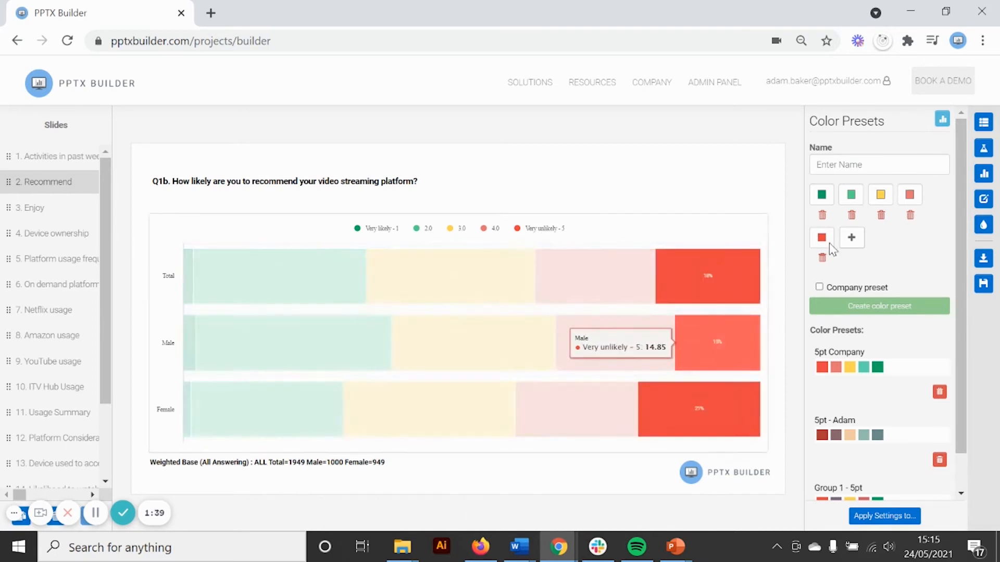
{"action": "left_click", "coordinate": [849, 166]}
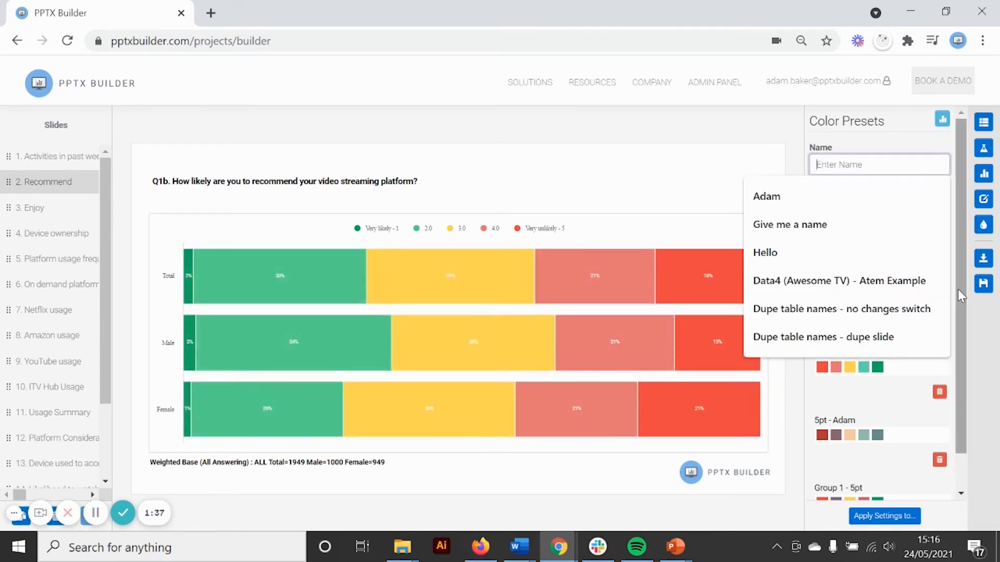
{"action": "type", "text": "5pt pos"}
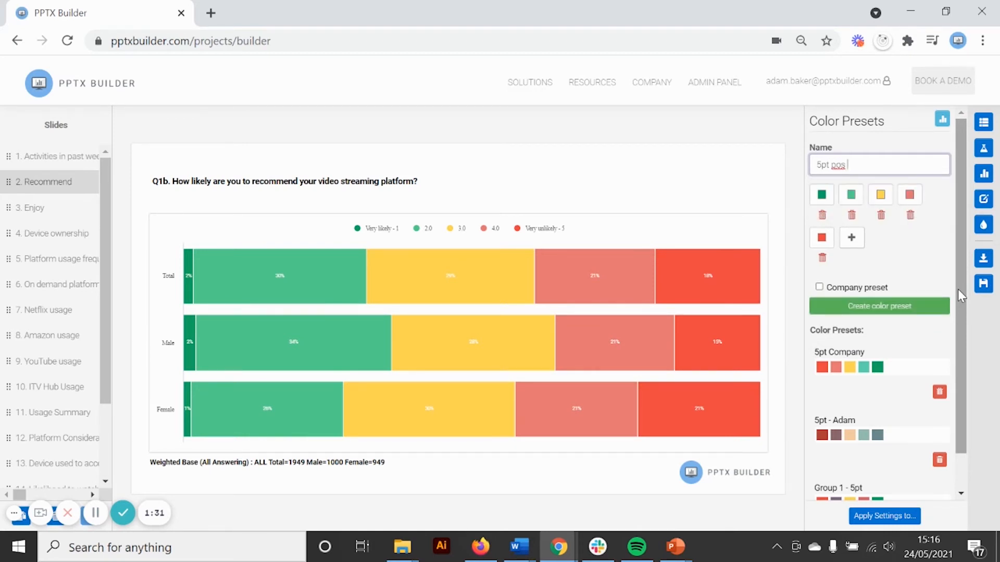
{"action": "type", "text": "- neg"}
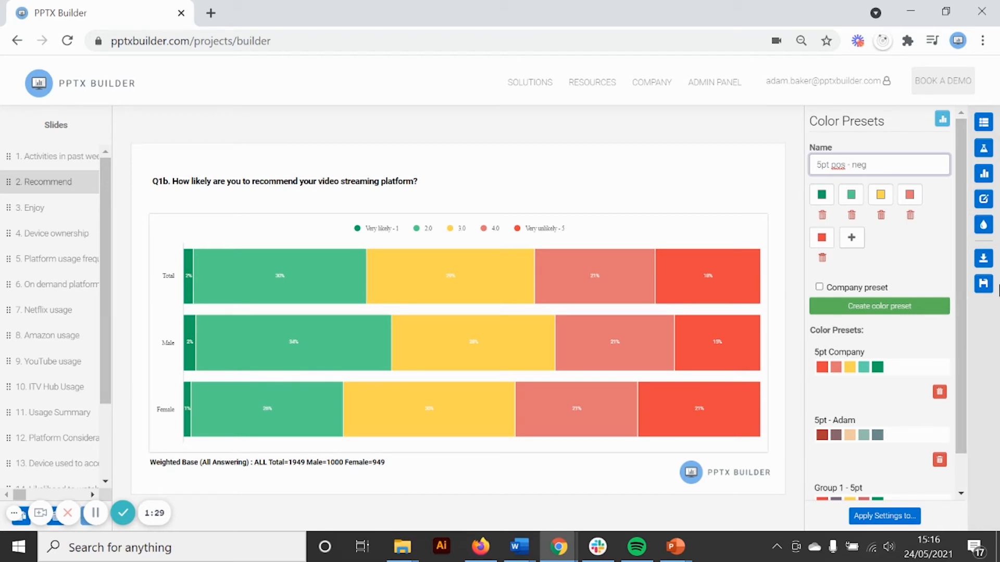
{"action": "left_click", "coordinate": [978, 348]}
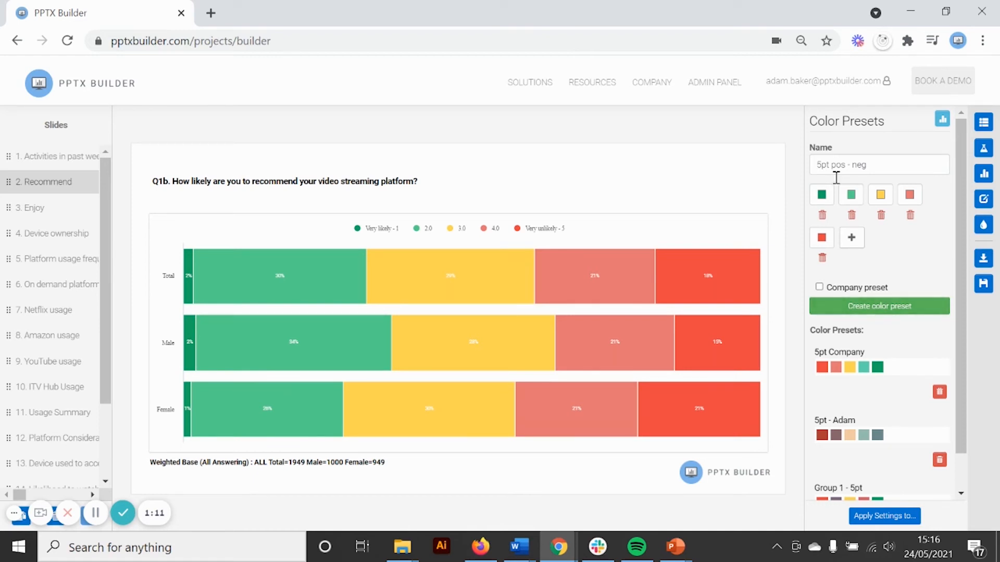
{"action": "left_click", "coordinate": [834, 311]}
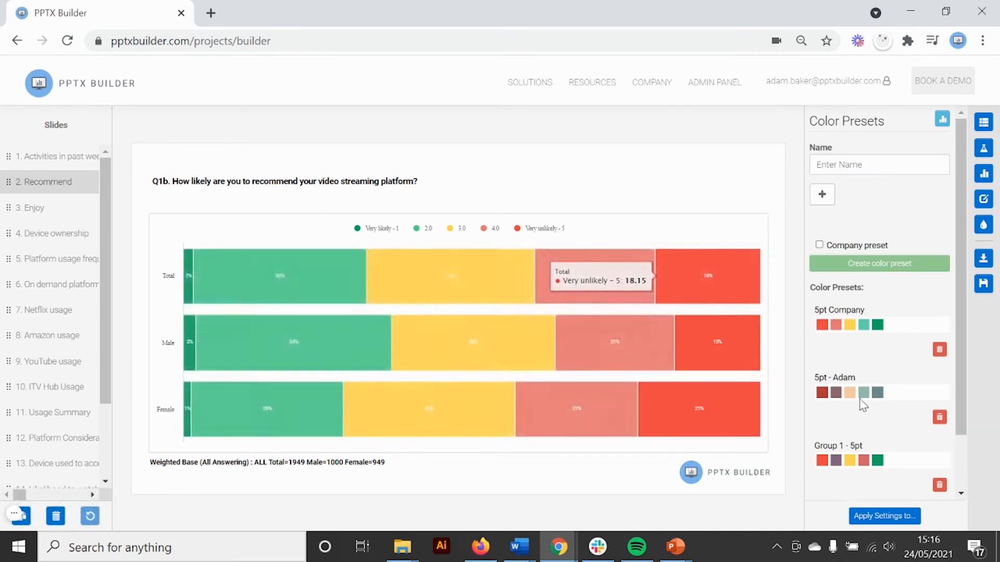
{"action": "scroll", "coordinate": [863, 406], "scroll_direction": "down", "scroll_amount": 1}
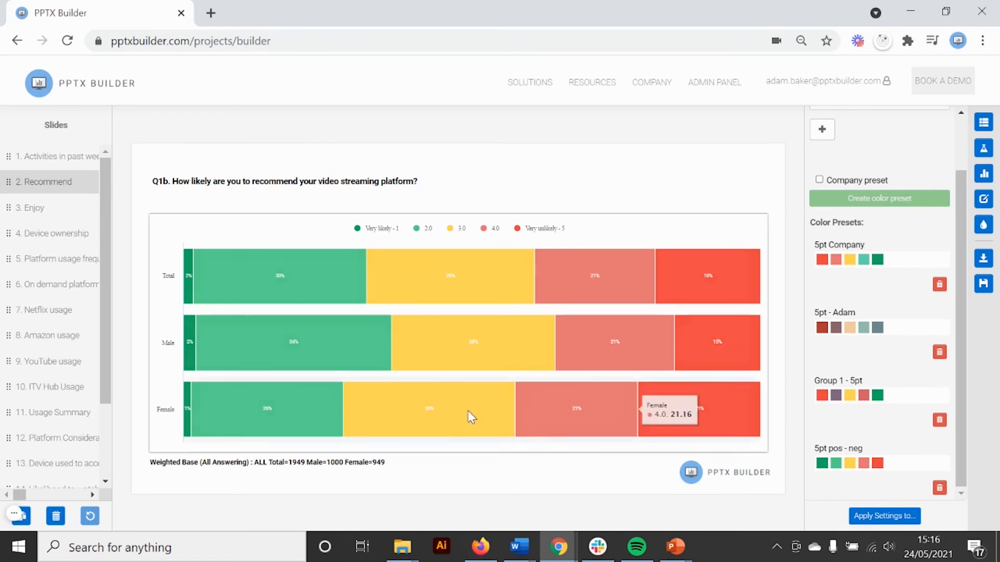
Step: On the Enjoy slide, remove the Top 2 and Bottom 2 row values and switch the chart's rows and columns
{"action": "left_click", "coordinate": [41, 208]}
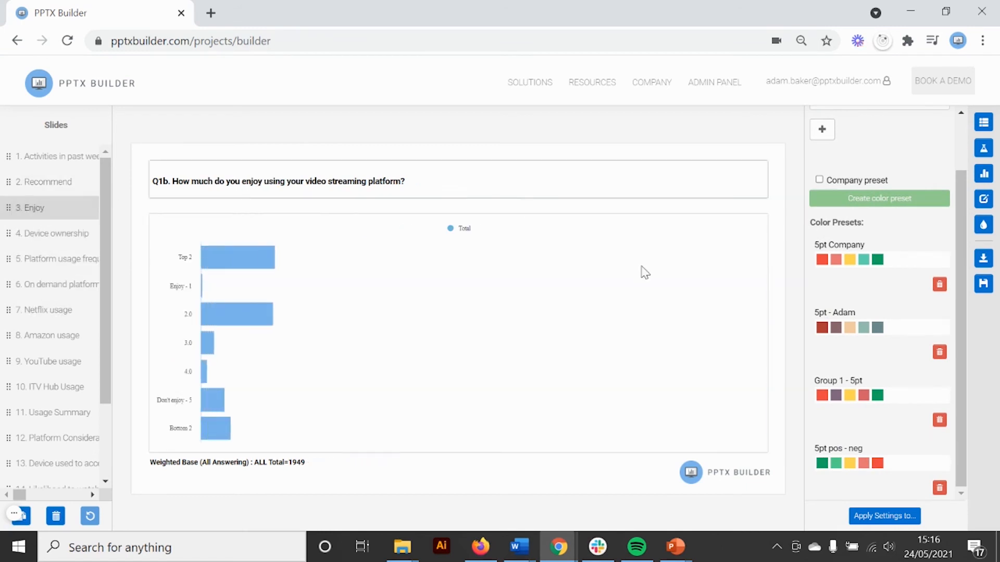
{"action": "left_click", "coordinate": [983, 123]}
{"action": "left_click", "coordinate": [843, 219]}
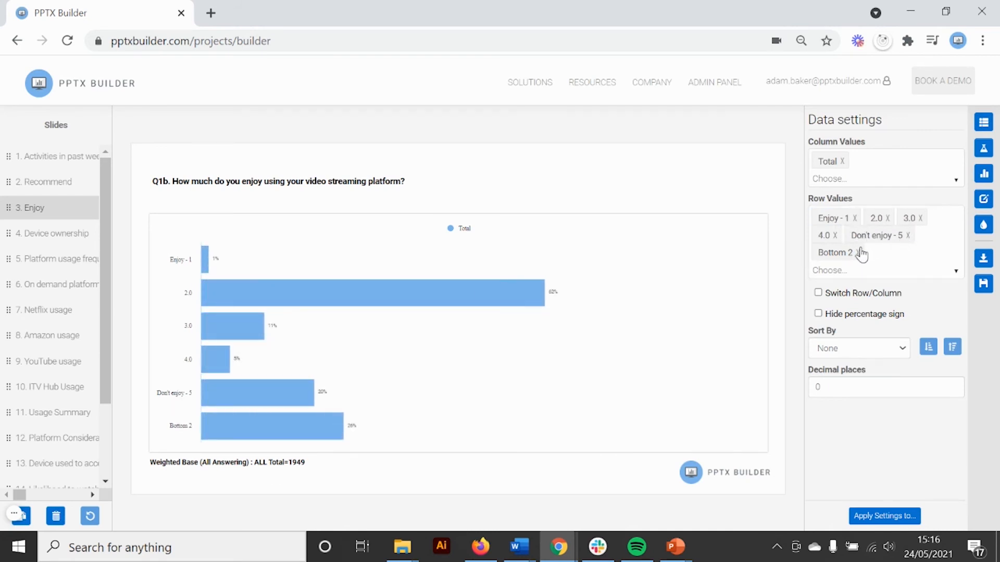
{"action": "left_click", "coordinate": [860, 252]}
{"action": "left_click", "coordinate": [818, 275]}
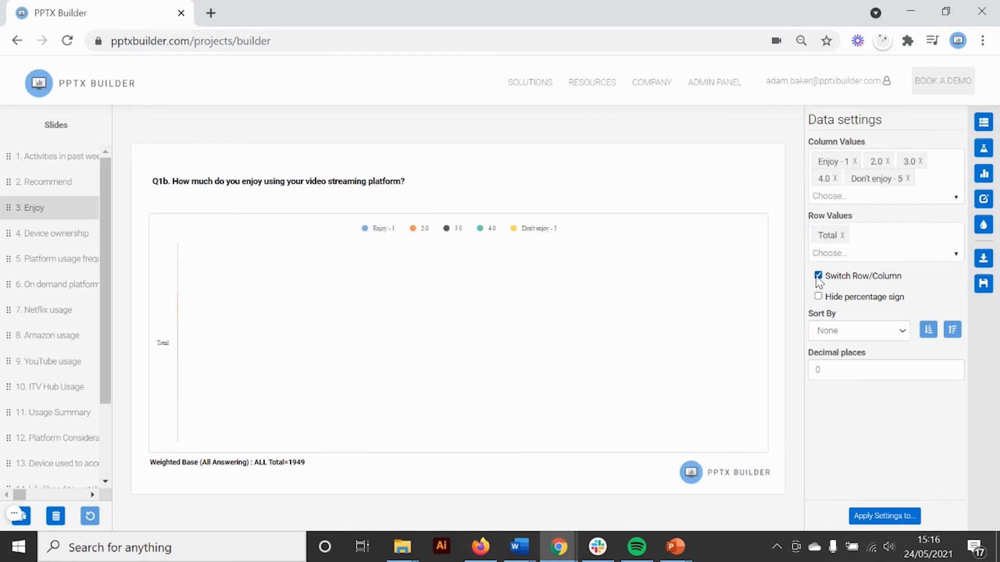
Step: Change the Enjoy slide's chart type to Stacked Bar (%)
{"action": "left_click", "coordinate": [983, 173]}
{"action": "left_click", "coordinate": [892, 162]}
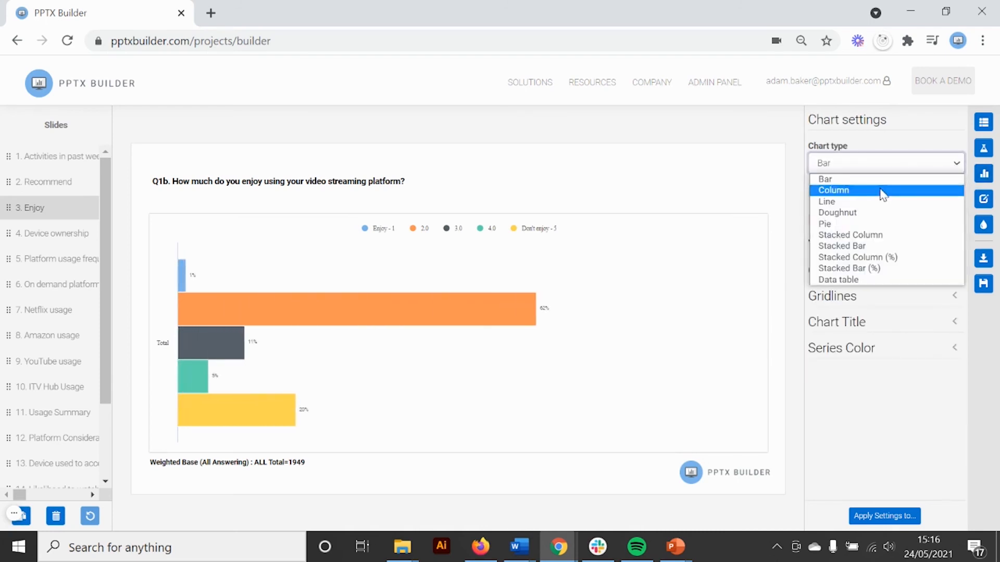
{"action": "left_click", "coordinate": [859, 269]}
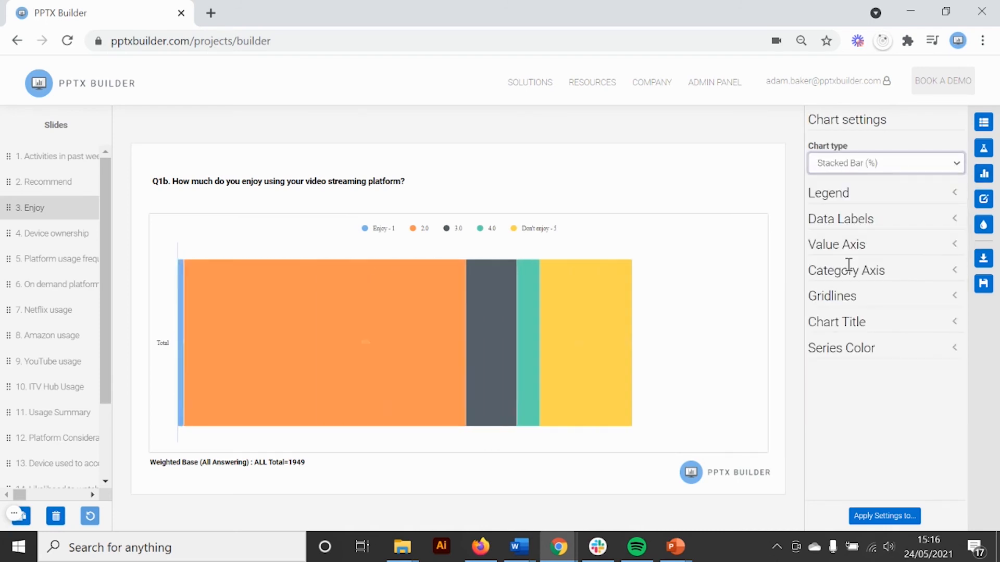
Step: Apply the 5pt pos - neg color preset to the whole Enjoy chart
{"action": "left_click", "coordinate": [833, 348]}
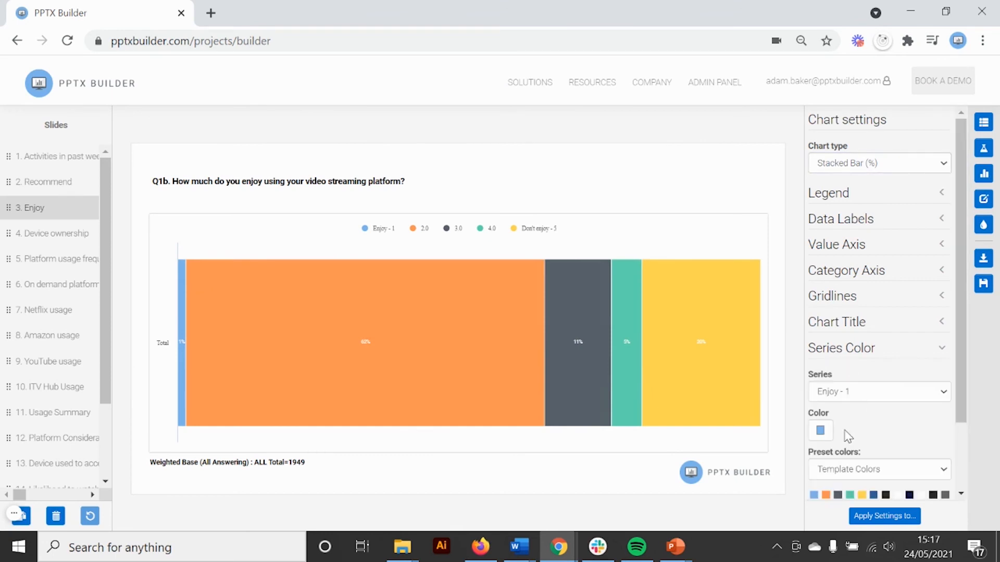
{"action": "scroll", "coordinate": [848, 435], "scroll_direction": "down", "scroll_amount": 2}
{"action": "left_click", "coordinate": [856, 391]}
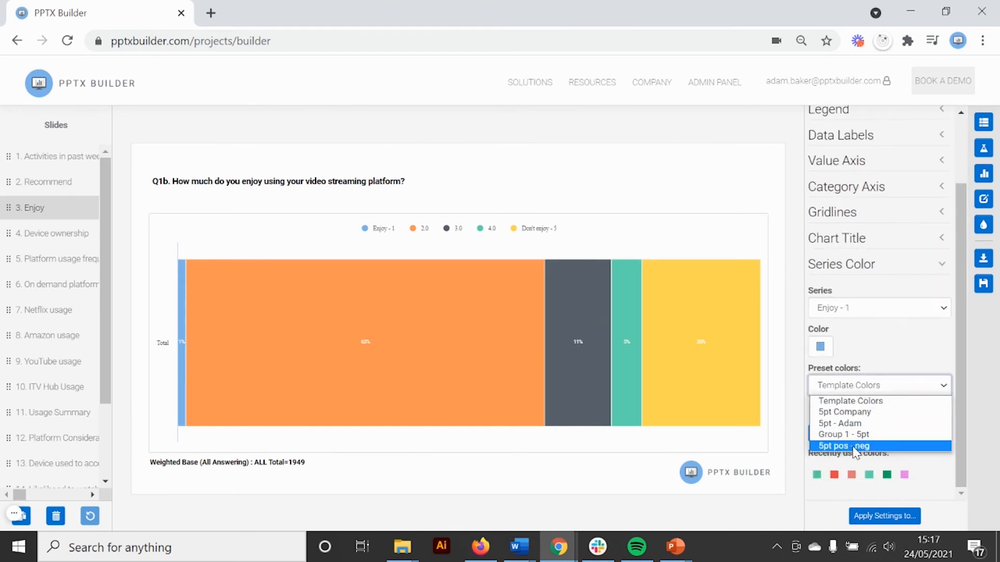
{"action": "left_click", "coordinate": [862, 446]}
{"action": "left_click", "coordinate": [853, 441]}
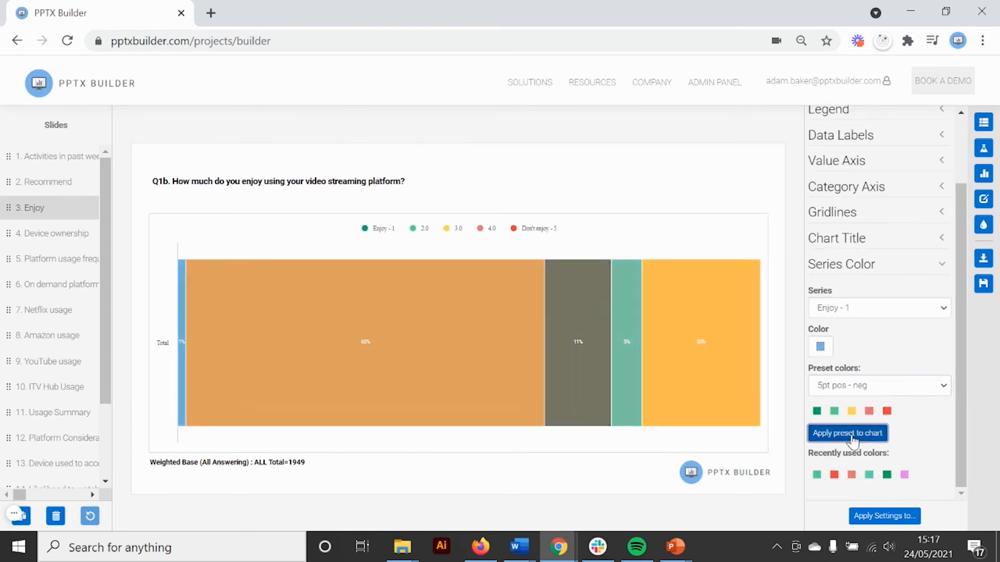
{"action": "left_click", "coordinate": [58, 186]}
{"action": "left_click", "coordinate": [41, 218]}
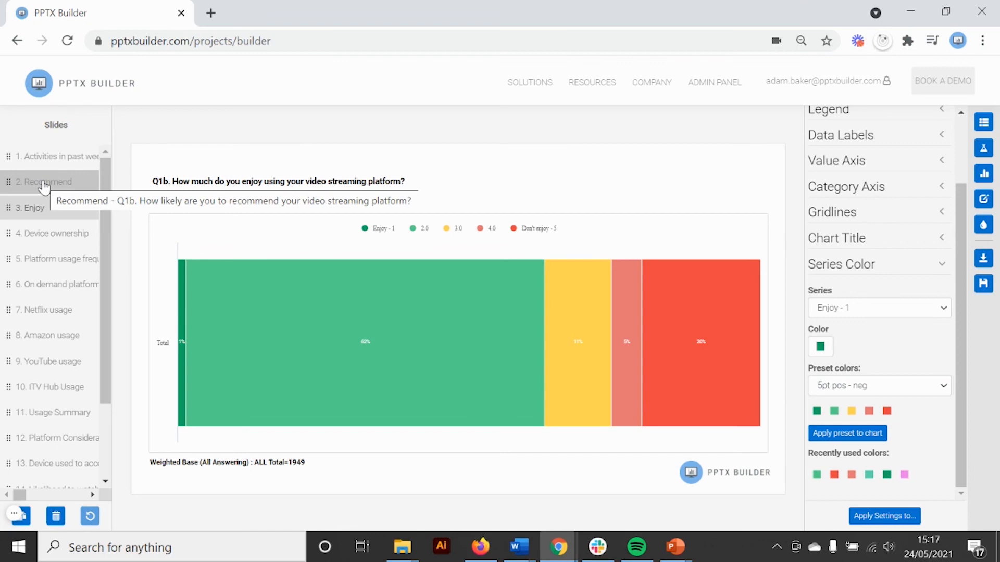
{"action": "left_click", "coordinate": [14, 516]}
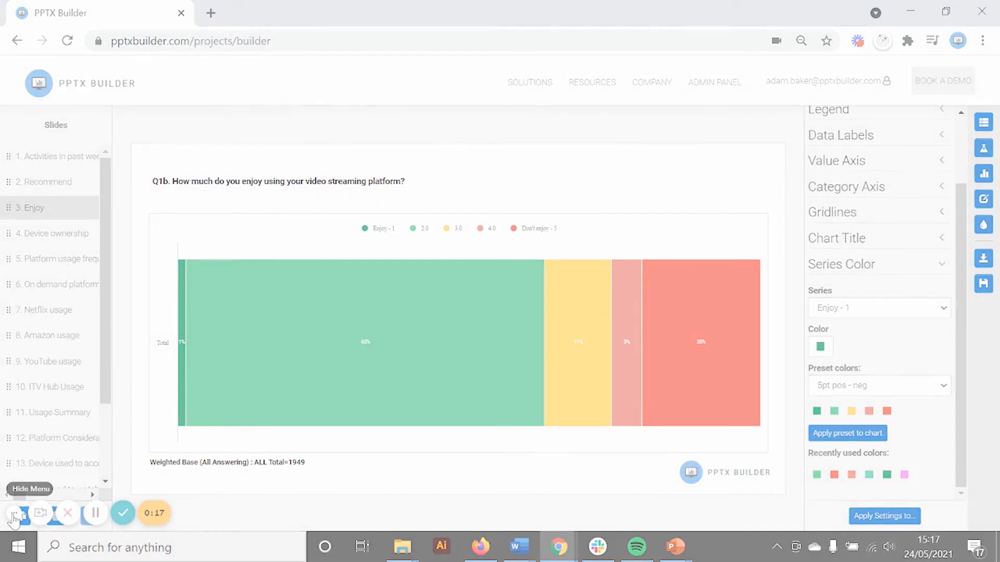